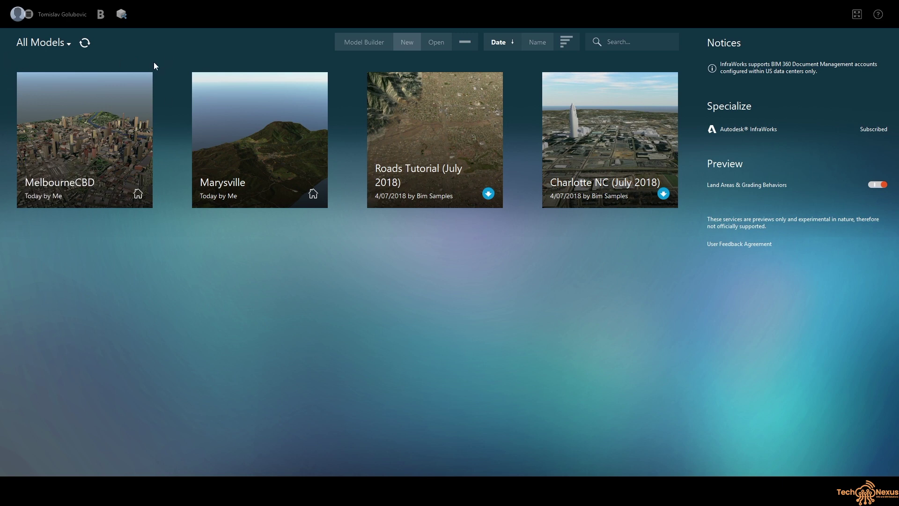
- Open the MelbourneCBD model and bring the wider city into view
left_click(124, 103)
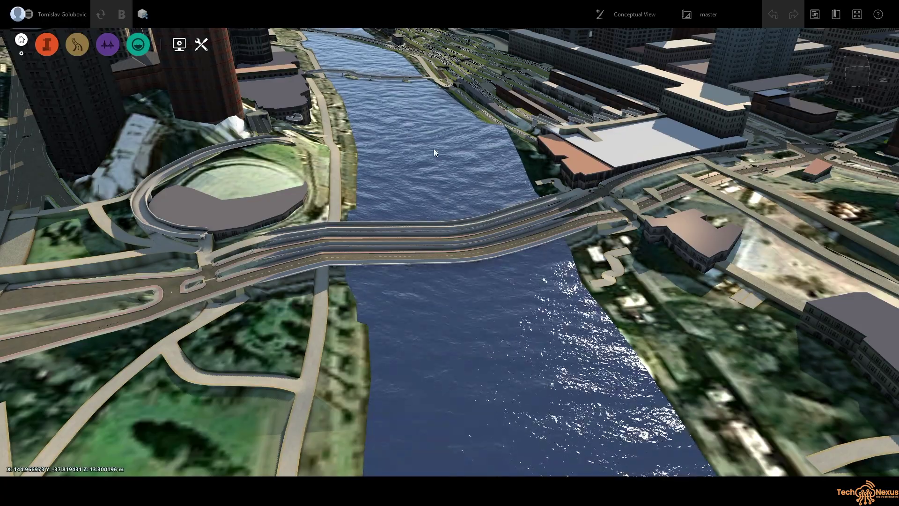
scroll(509, 142, "down", 7)
scroll(474, 139, "down", 6)
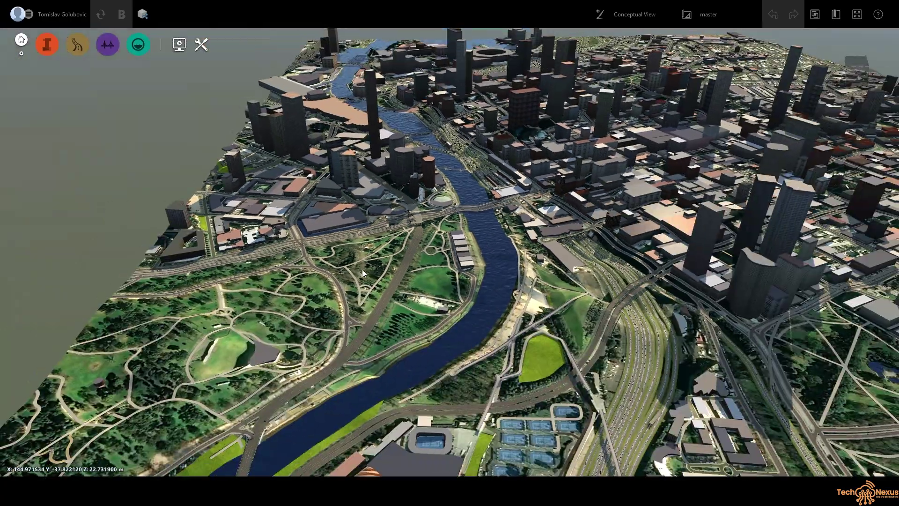
- Look over the city model from several sides, including the river, the rail yards, the stadium and the high-rise blocks
left_click_drag(361, 268, 543, 246)
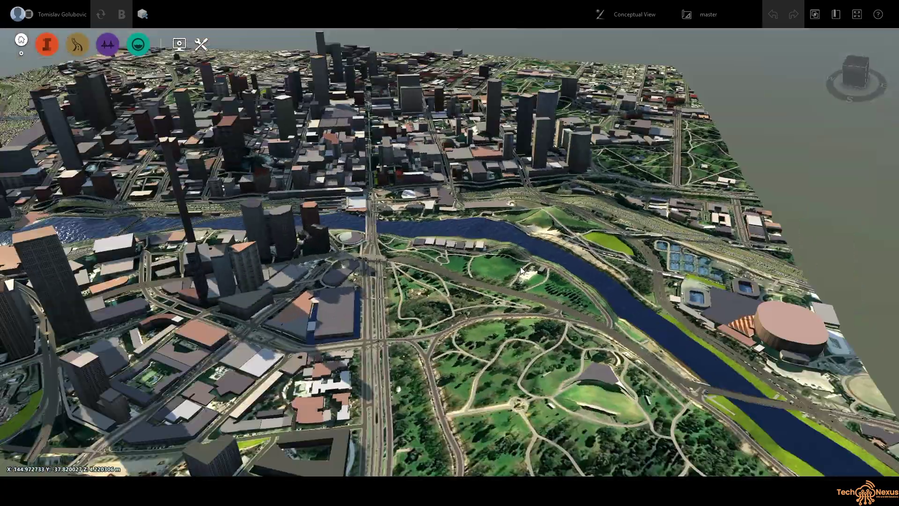
middle_click_drag(427, 242, 582, 278)
left_click_drag(292, 216, 594, 200)
left_click_drag(435, 202, 524, 210)
left_click_drag(386, 217, 530, 223)
middle_click_drag(346, 246, 556, 249)
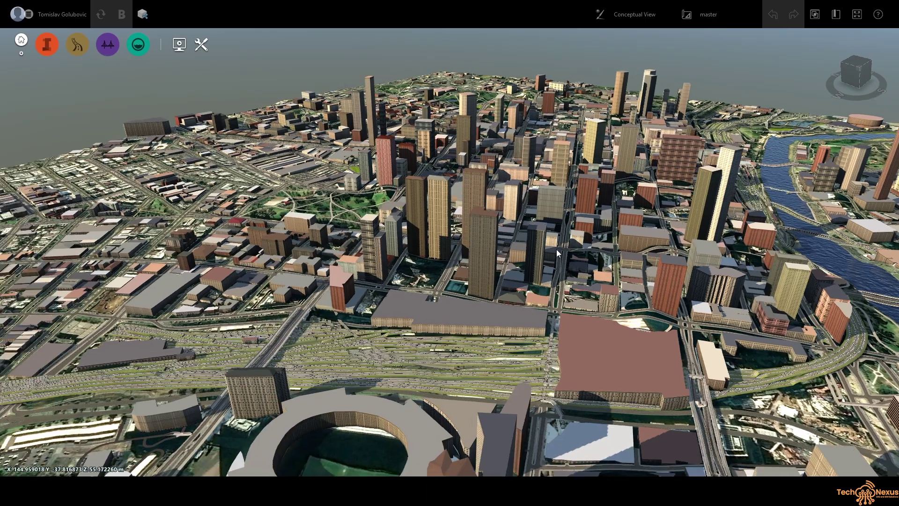
left_click_drag(361, 271, 465, 288)
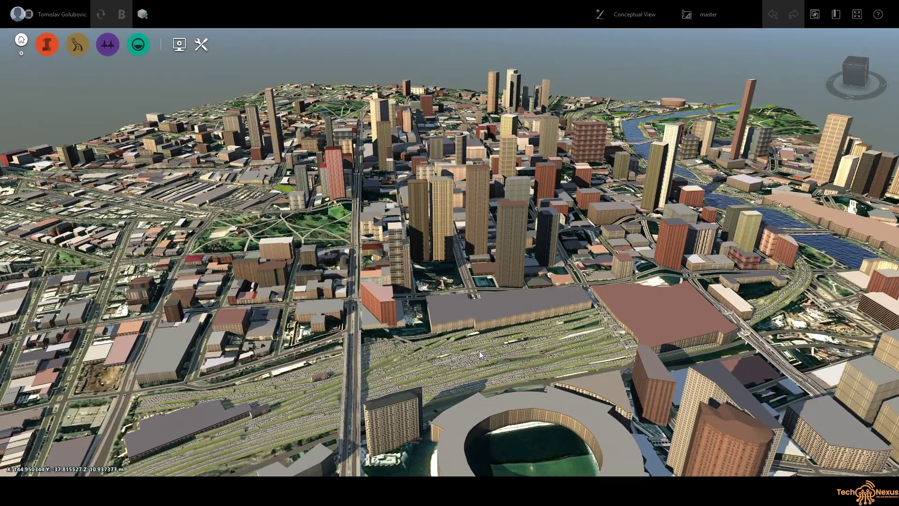
left_click_drag(520, 377, 475, 436)
left_click_drag(443, 361, 336, 224)
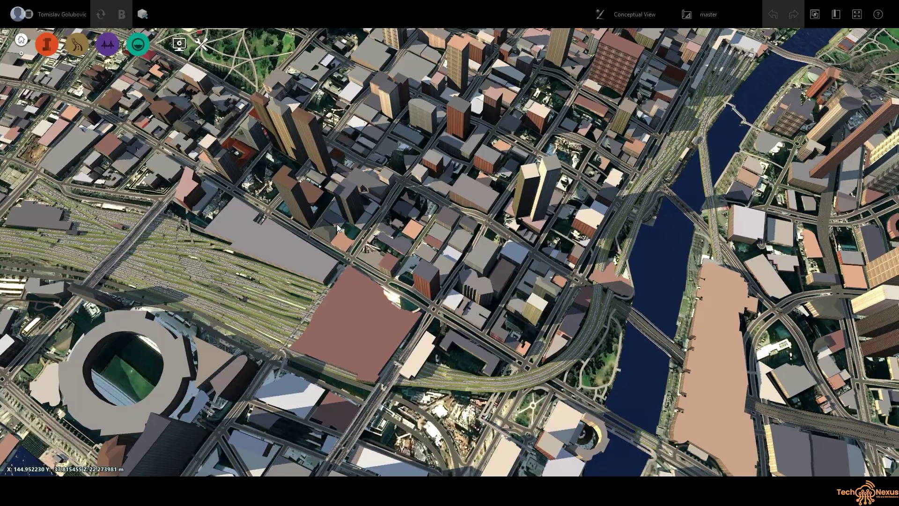
middle_click_drag(602, 117, 731, 236)
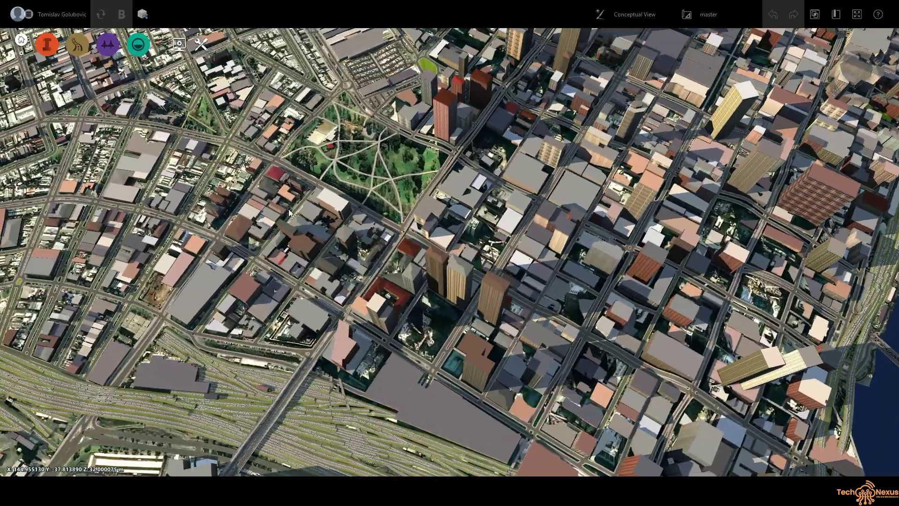
left_click_drag(386, 209, 433, 134)
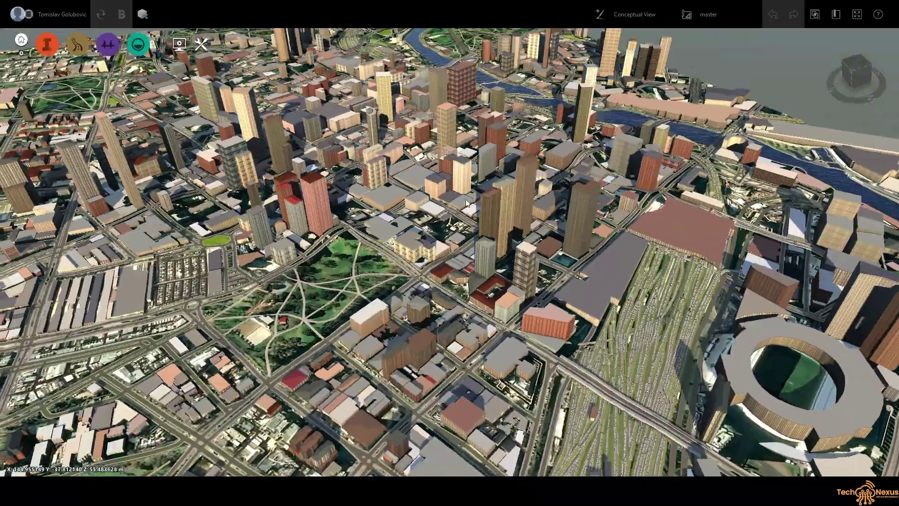
- Examine the park with its footpaths and the surrounding roads and buildings at close range
middle_click_drag(290, 342, 421, 300)
scroll(421, 300, "up", 1)
scroll(422, 304, "up", 5)
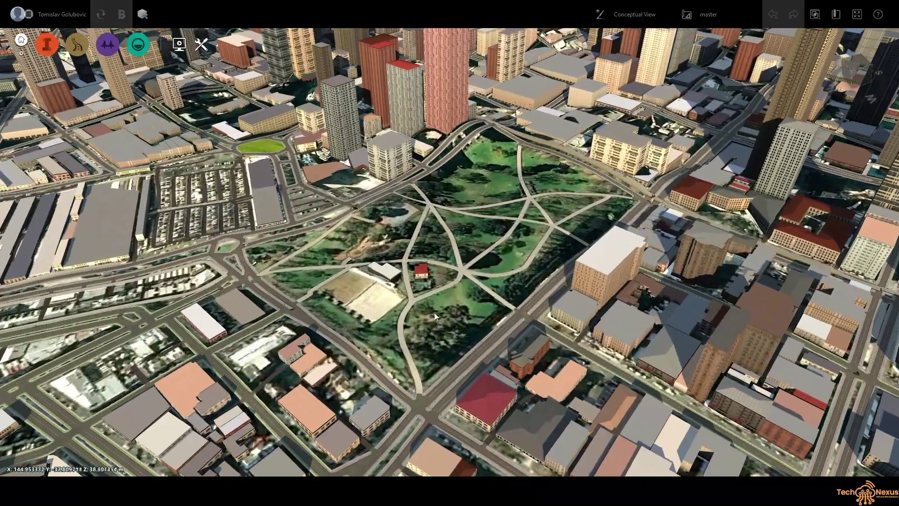
scroll(471, 287, "up", 5)
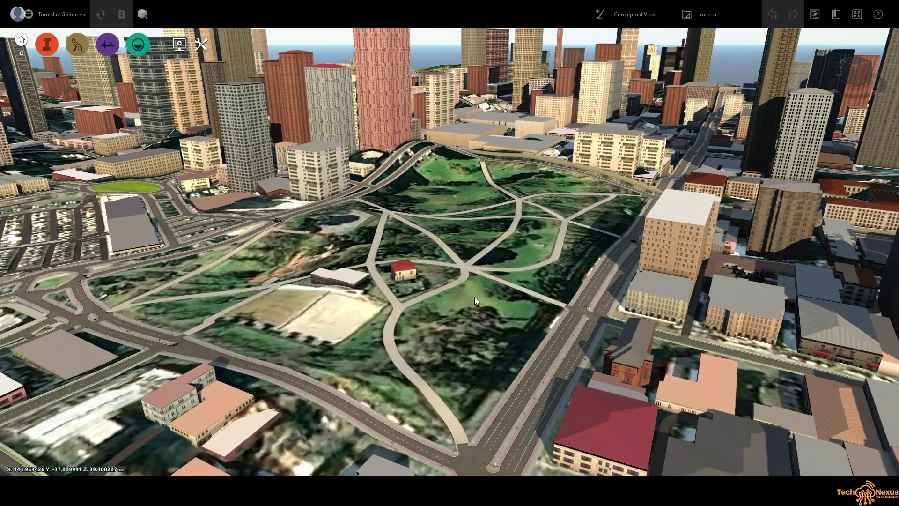
middle_click_drag(473, 297, 476, 249)
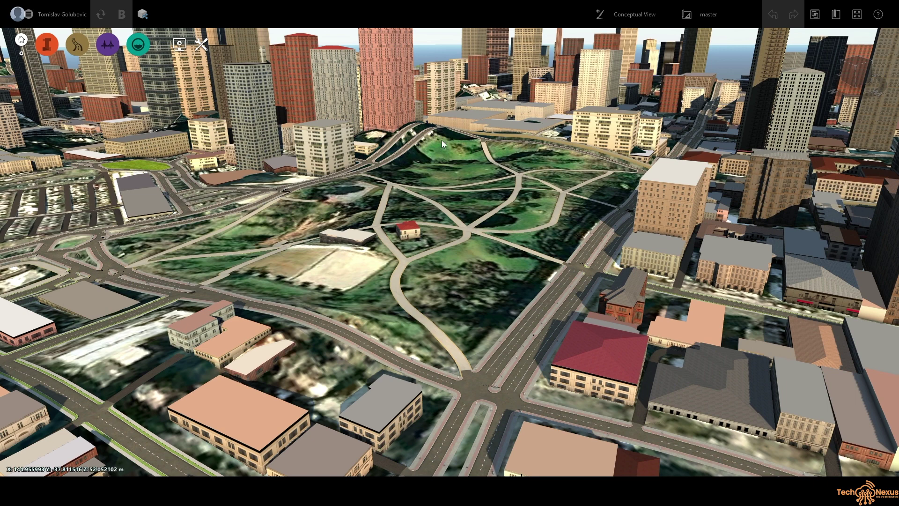
scroll(449, 139, "up", 3)
scroll(518, 139, "up", 2)
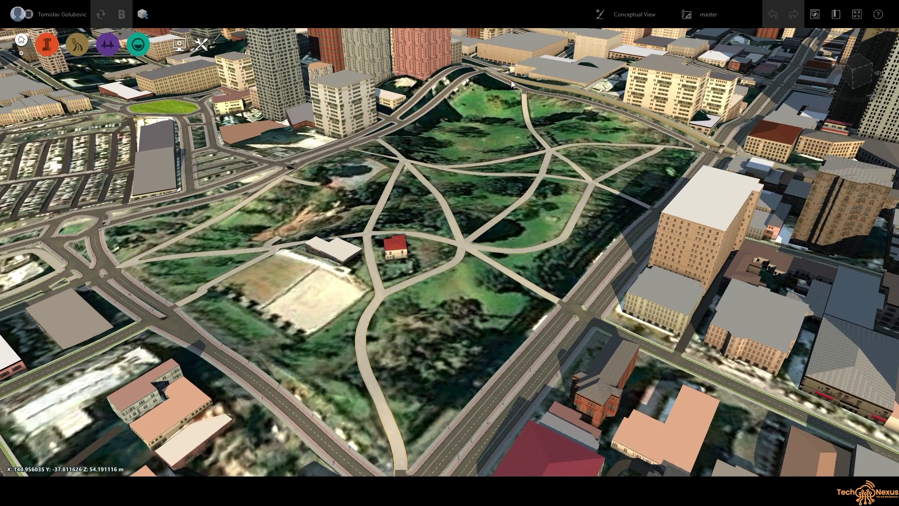
left_click_drag(474, 147, 416, 154)
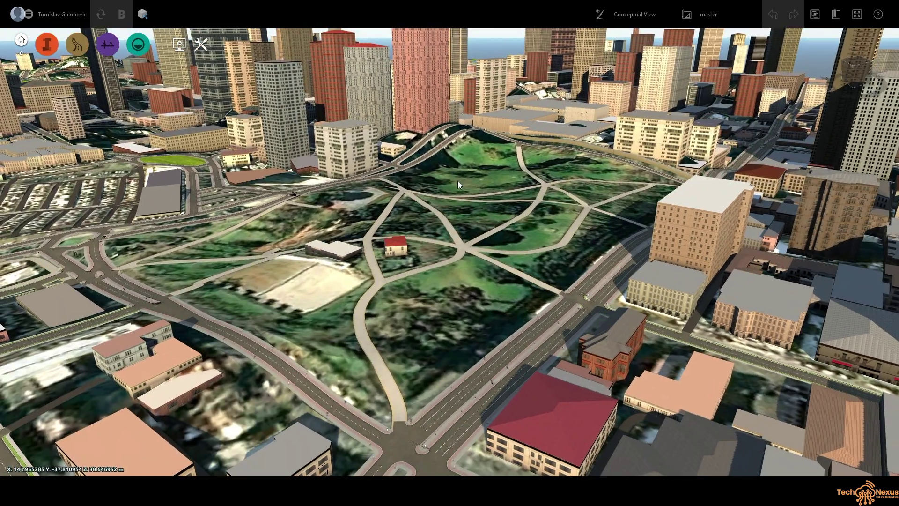
scroll(459, 179, "up", 2)
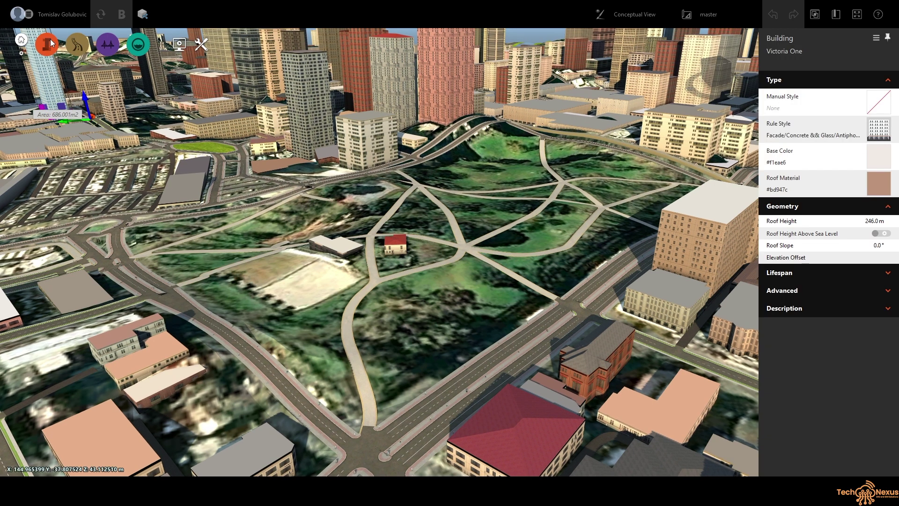
- Review the general infrastructure toolset: its model management, selection, feature creation and analysis commands
left_click(49, 42)
middle_click_drag(352, 165, 398, 166)
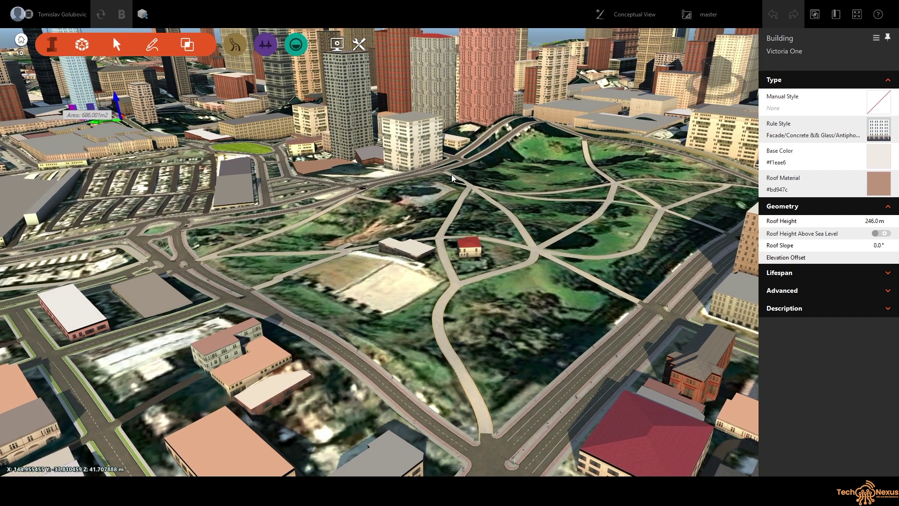
left_click(82, 44)
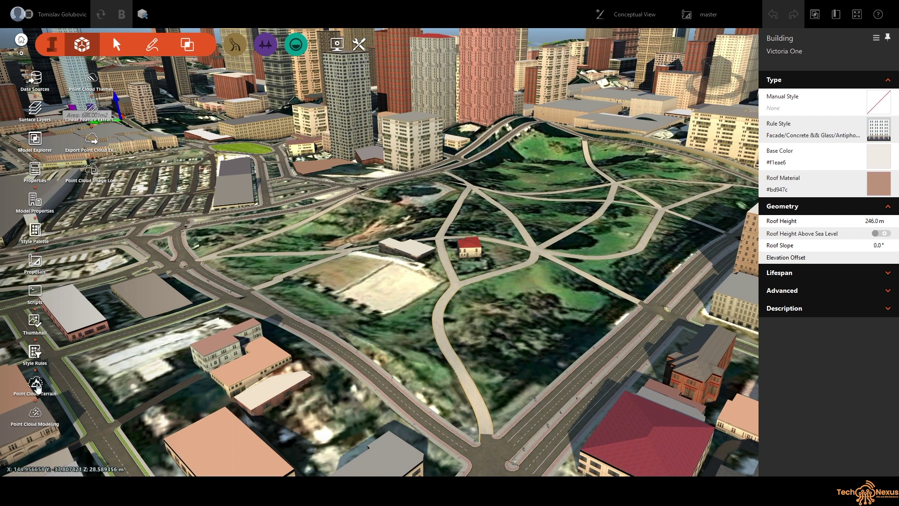
left_click(116, 44)
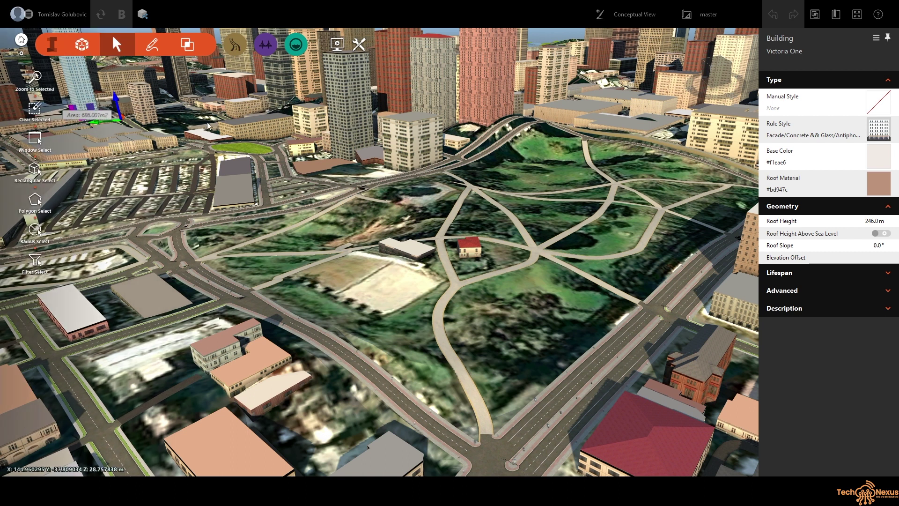
left_click(152, 44)
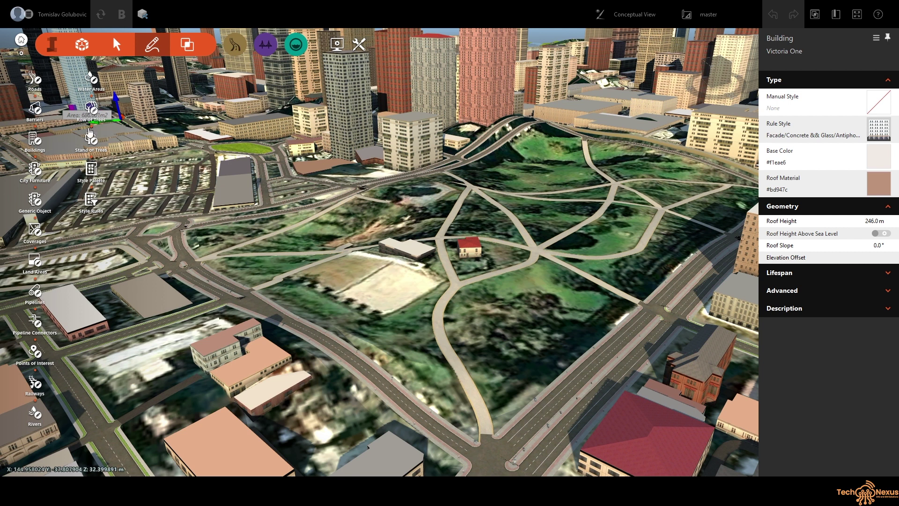
left_click(187, 44)
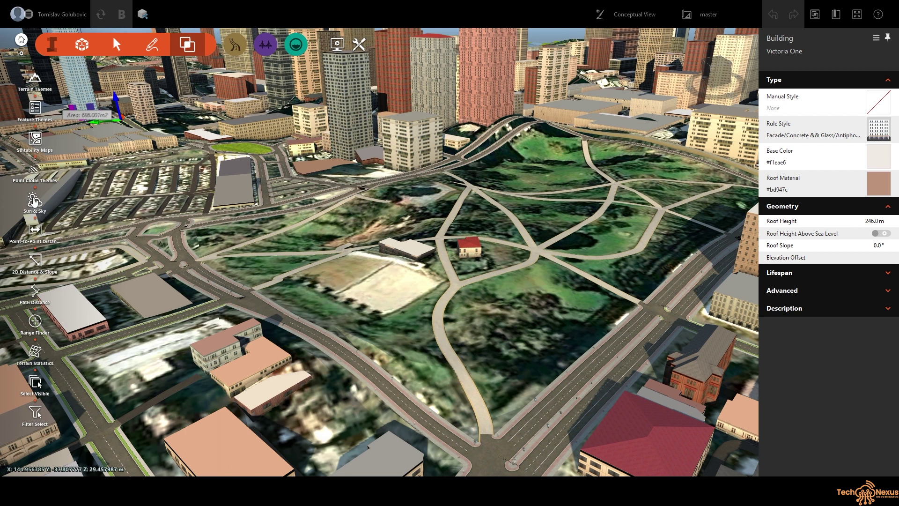
scroll(532, 349, "down", 1)
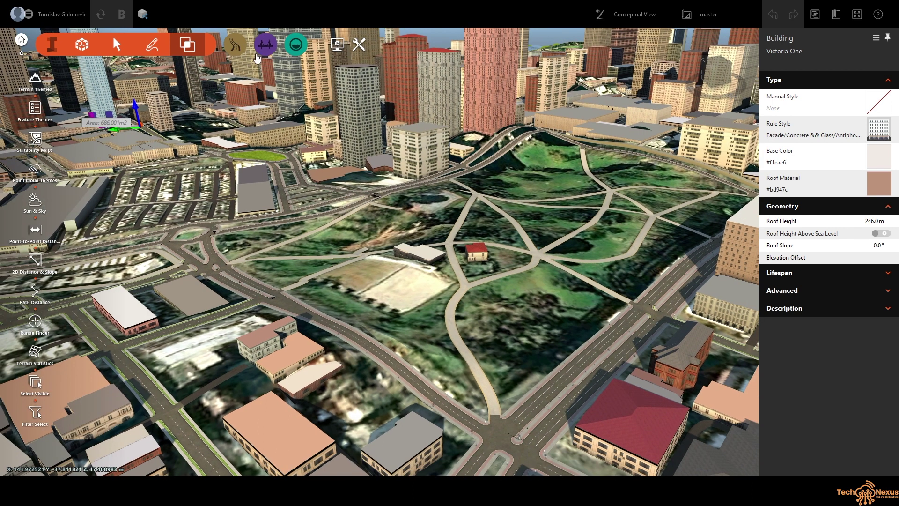
- Review the roadway design toolset: its terrain and corridor analysis, component road creation, and sight distance and traffic simulation commands
left_click(235, 44)
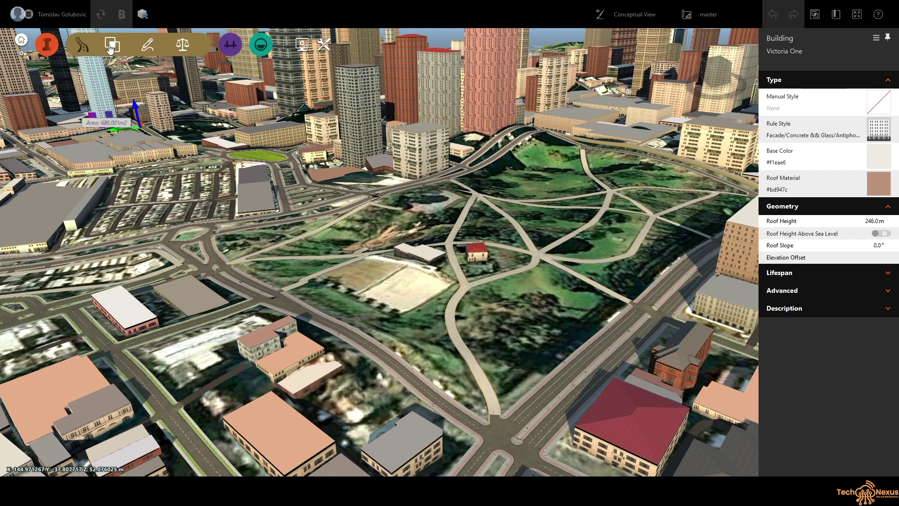
left_click(111, 47)
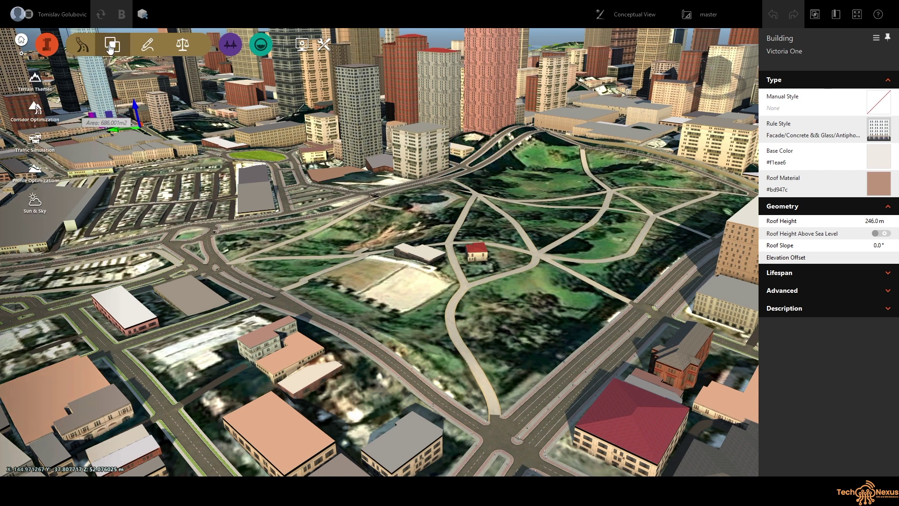
left_click(146, 47)
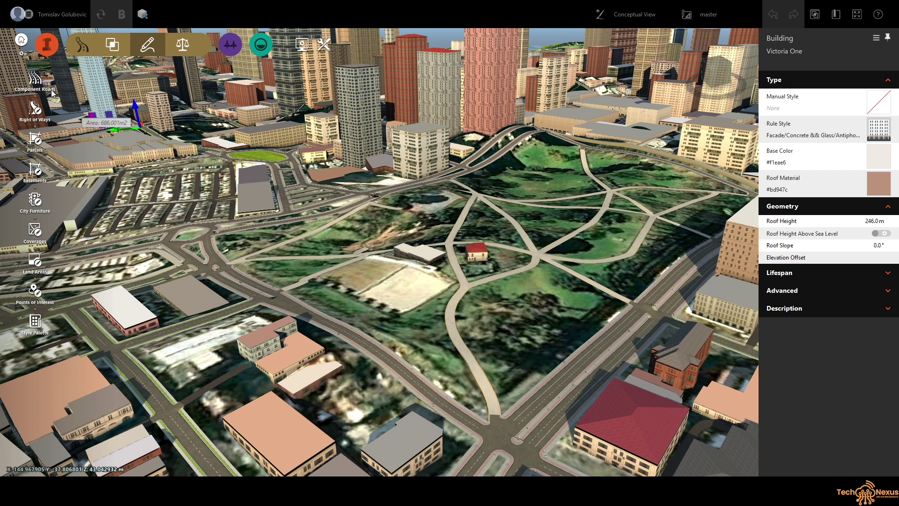
left_click_drag(522, 226, 496, 233)
left_click(183, 44)
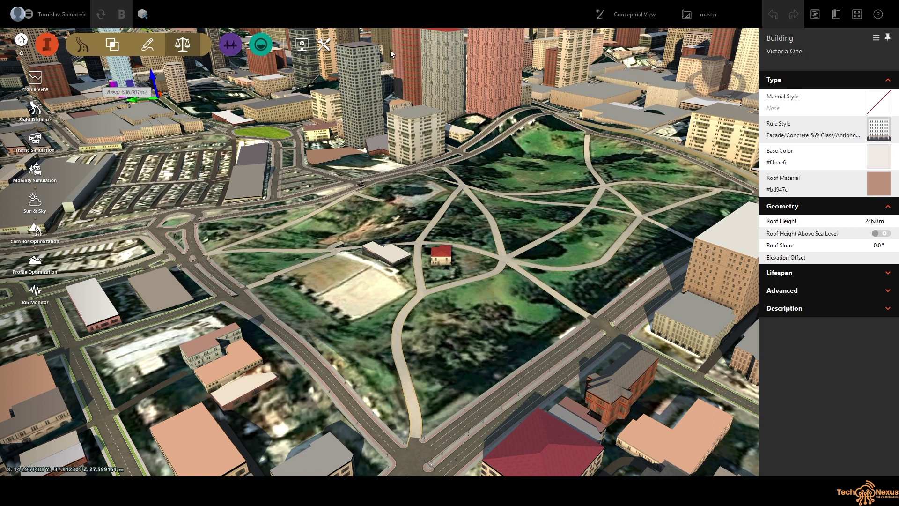
- Review the bridge design toolset: its girder bridge and tunnel creation, Profile View and Line Girder Analysis commands
left_click(83, 46)
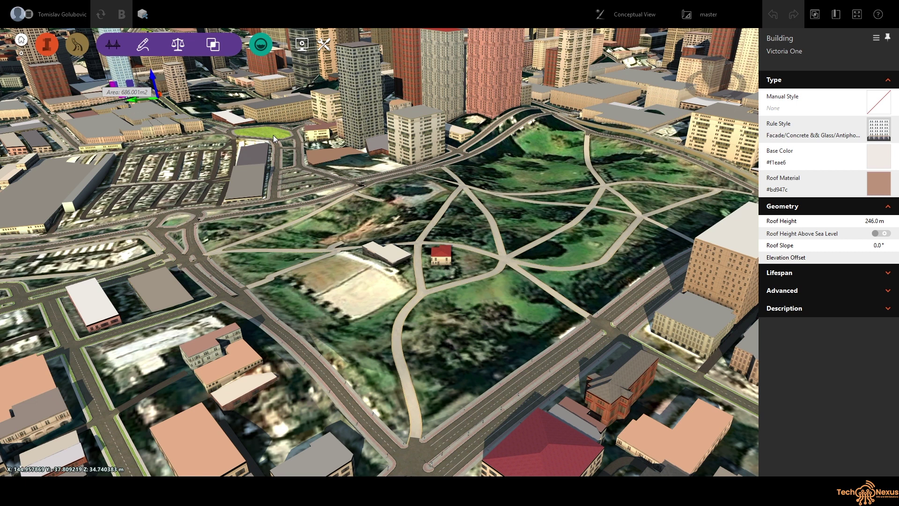
left_click(144, 49)
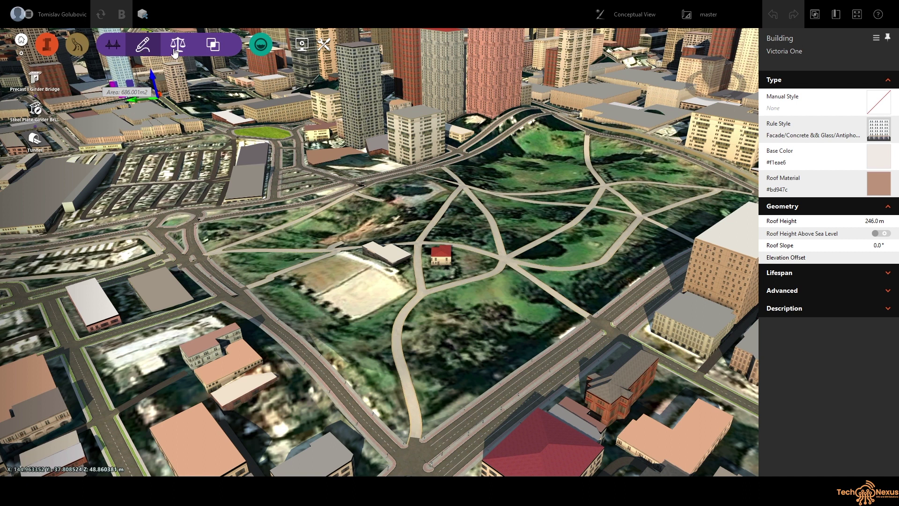
left_click(174, 51)
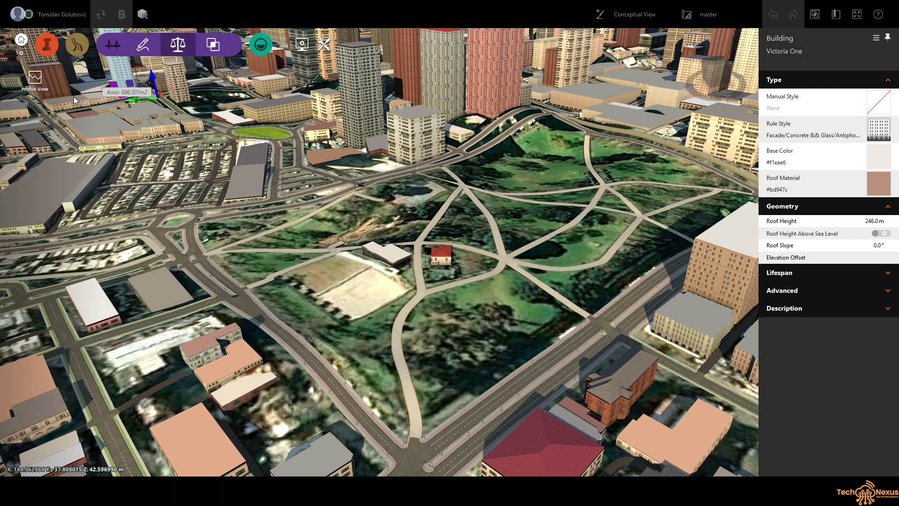
left_click(213, 45)
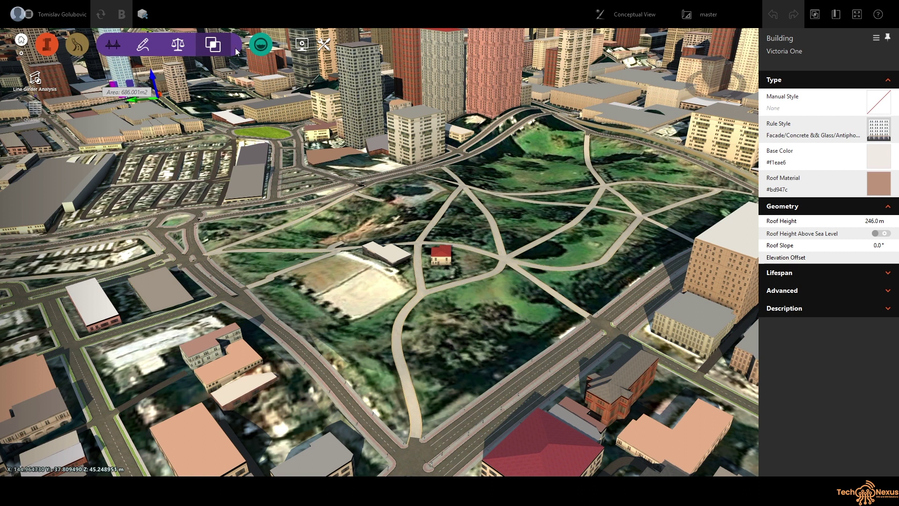
left_click(112, 44)
- Review the drainage design toolset: its watershed and drainage analysis, culvert and drainage network creation, and terrain measurement commands
left_click(140, 45)
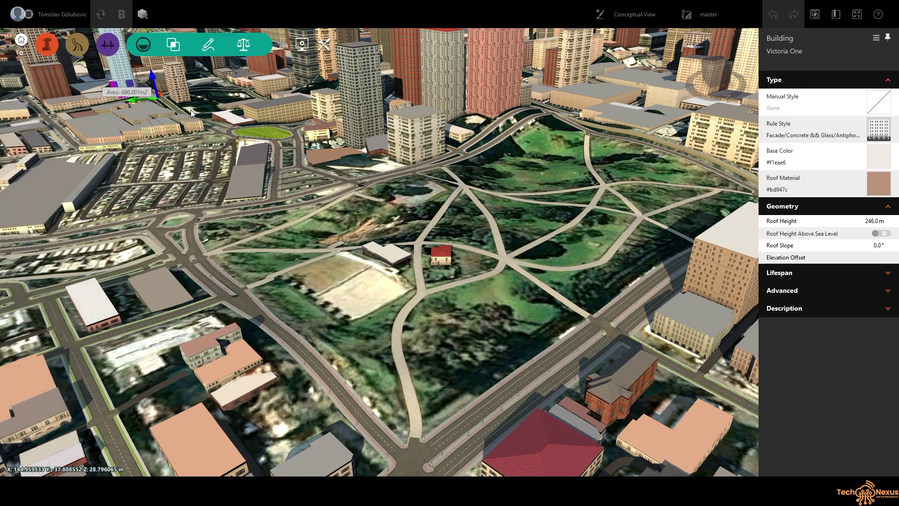
left_click(174, 51)
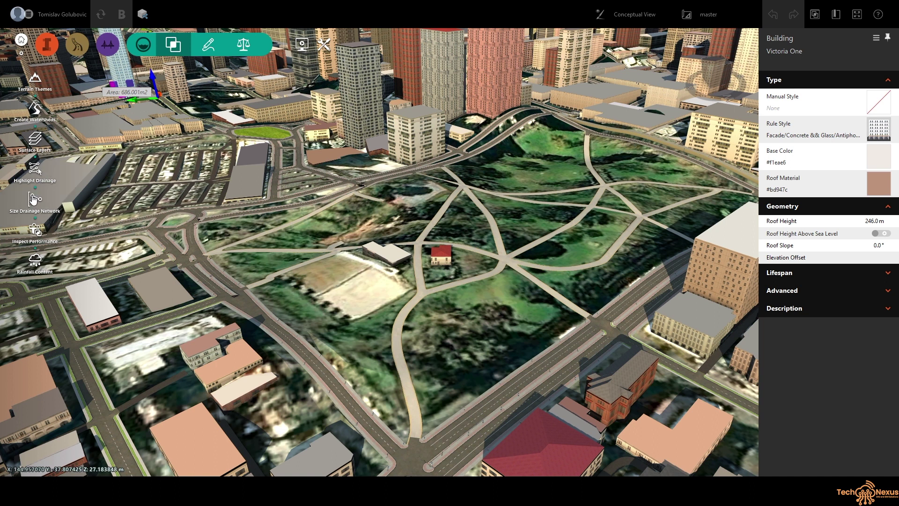
left_click(208, 44)
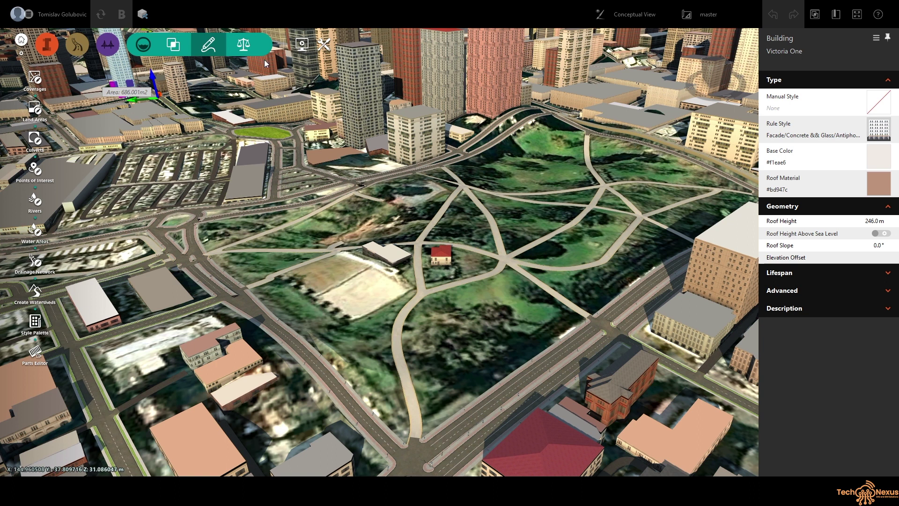
left_click(243, 45)
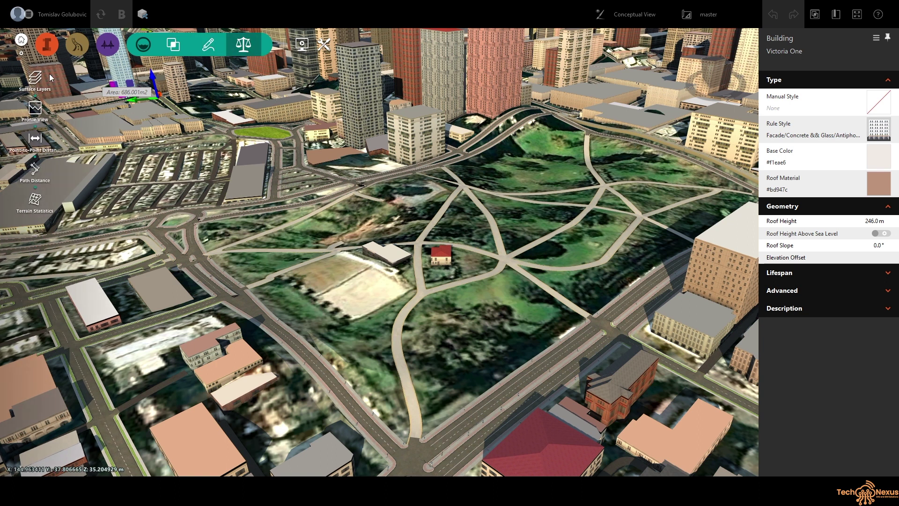
- Review the presentation commands such as Storyboard Creator and the utility commands such as Export 3D Model and Application Options
left_click(180, 45)
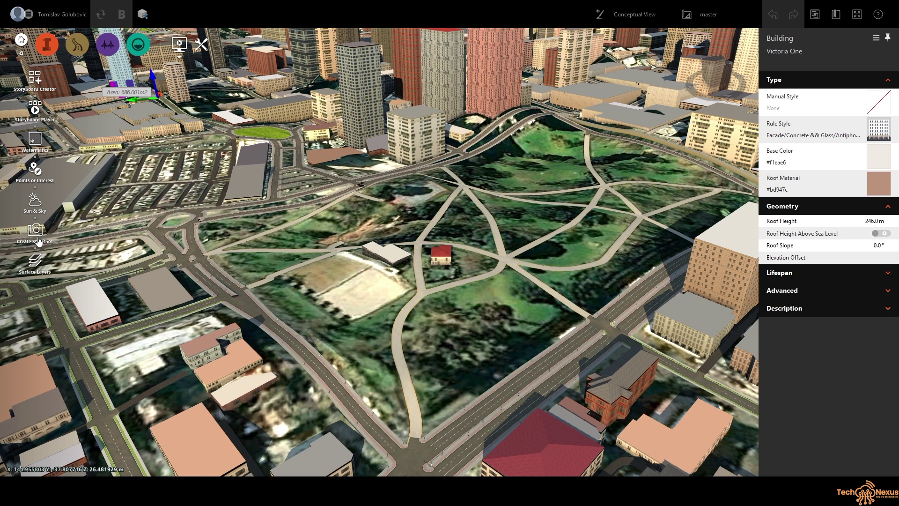
left_click(201, 44)
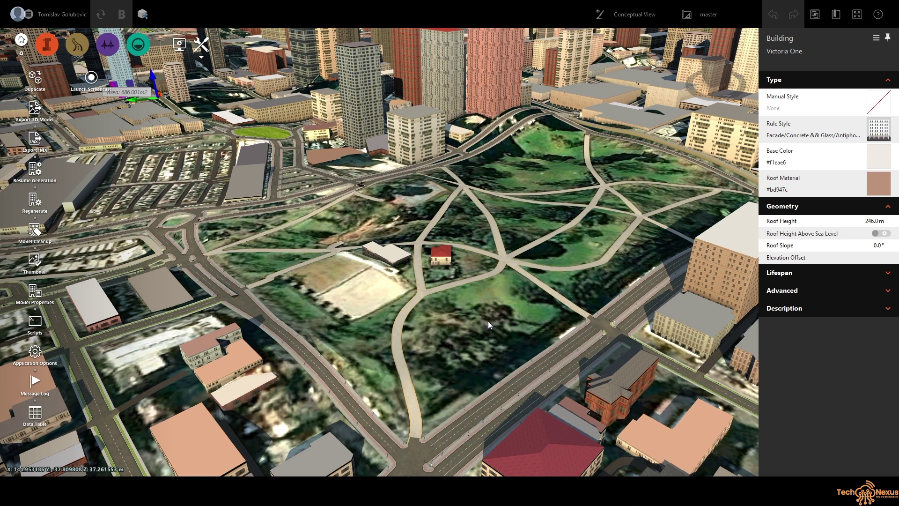
left_click_drag(476, 321, 483, 313)
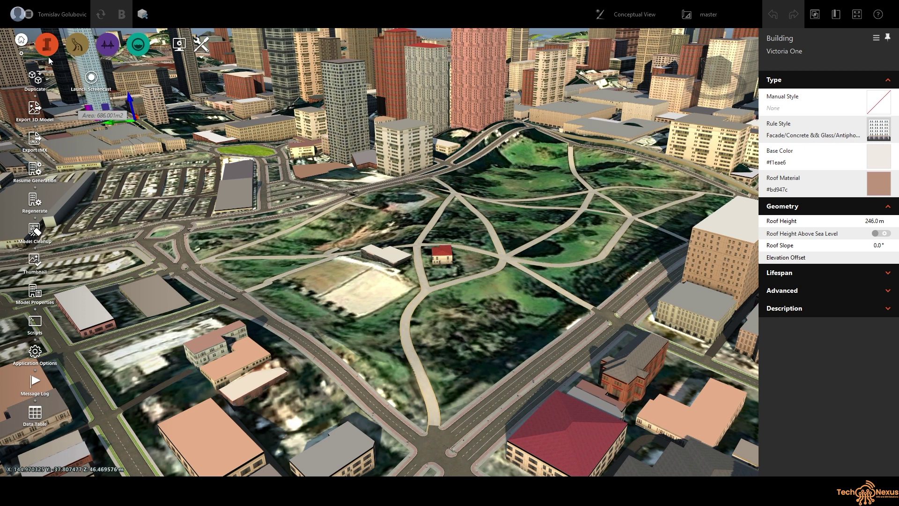
- Reopen the infrastructure analysis commands and examine the park and its surrounding city blocks from several angles, both close up and in overview
left_click(106, 44)
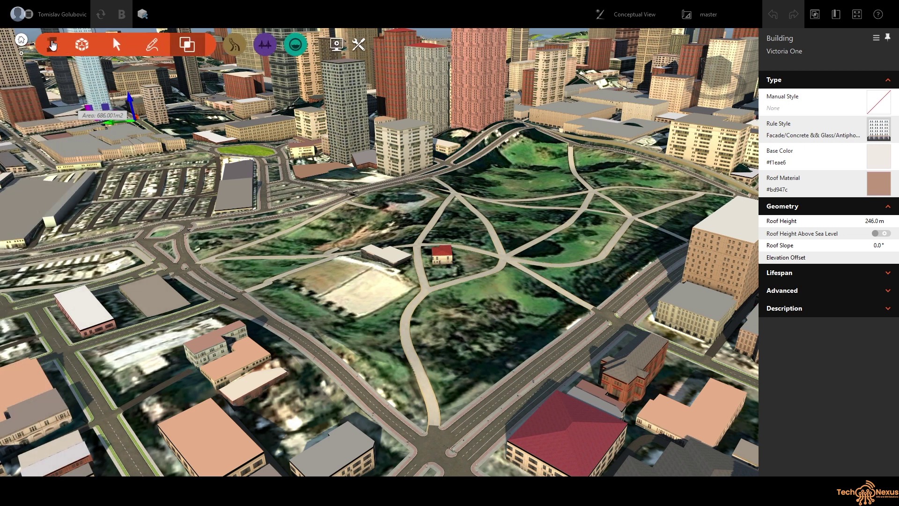
scroll(428, 245, "down", 5)
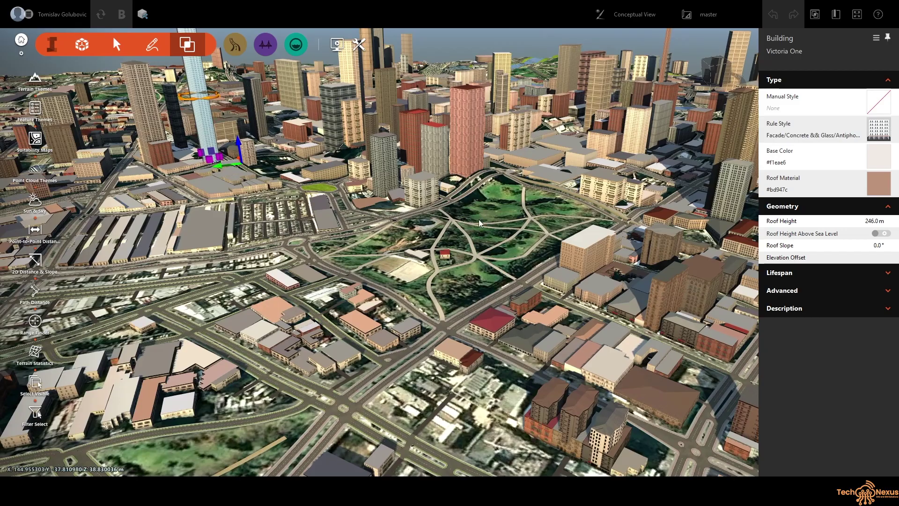
middle_click_drag(485, 210, 351, 299)
left_click_drag(351, 299, 371, 293)
scroll(381, 294, "up", 2)
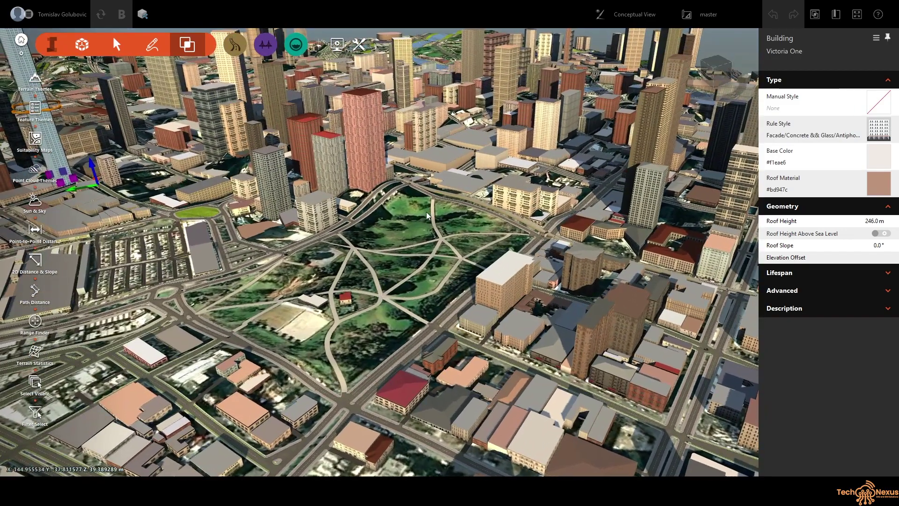
scroll(527, 201, "down", 2)
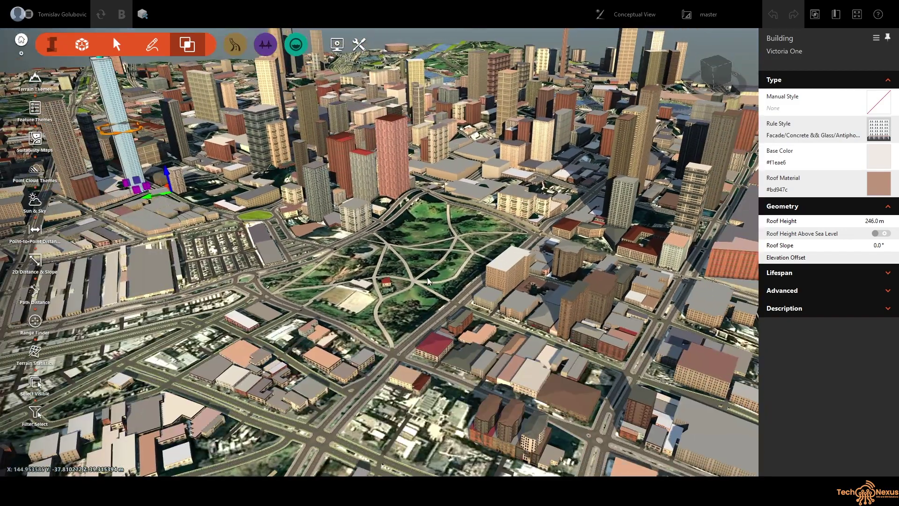
left_click_drag(434, 278, 488, 280)
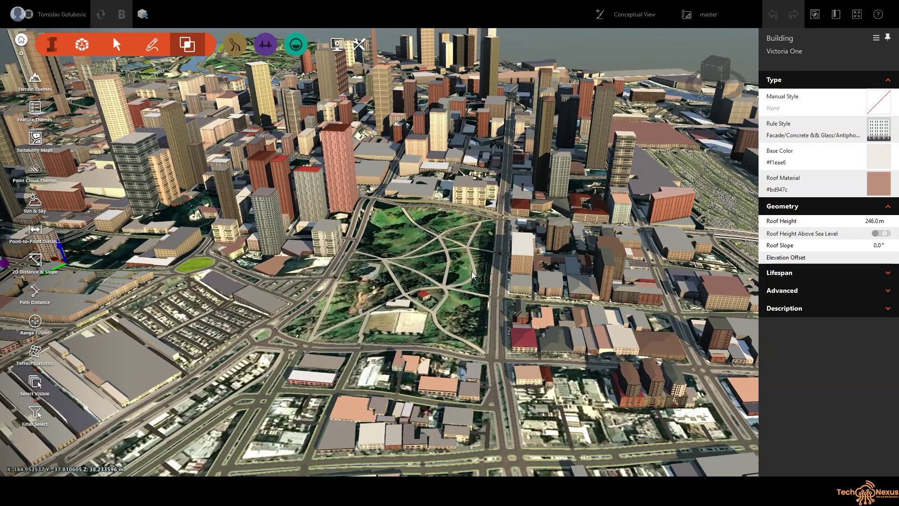
left_click_drag(438, 274, 363, 281)
scroll(421, 269, "up", 6)
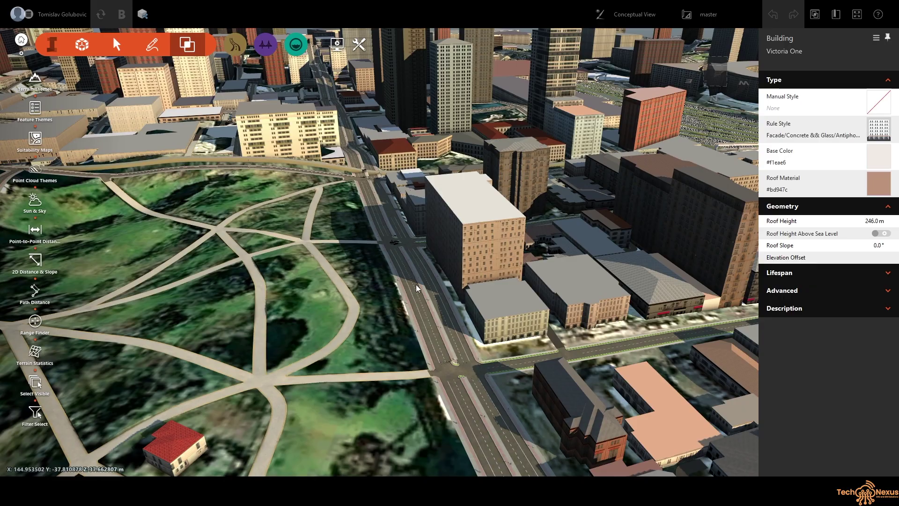
scroll(380, 239, "down", 8)
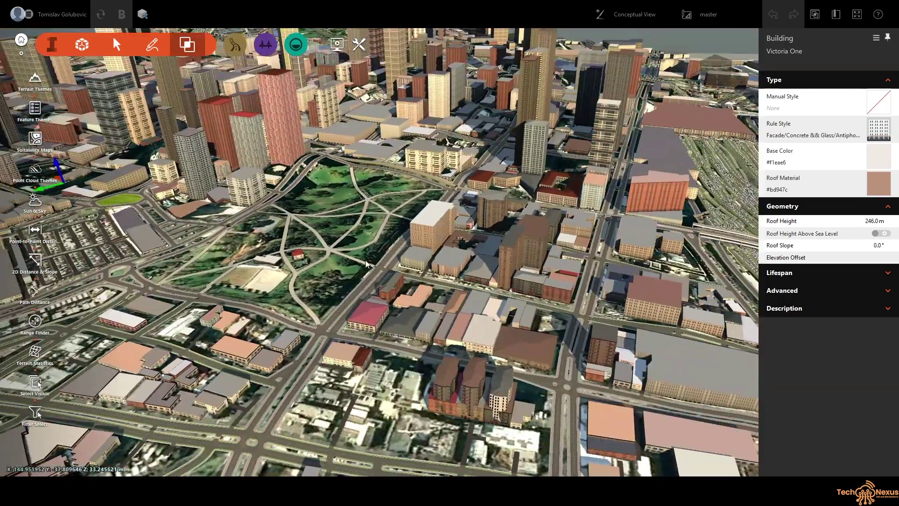
middle_click_drag(365, 264, 460, 238)
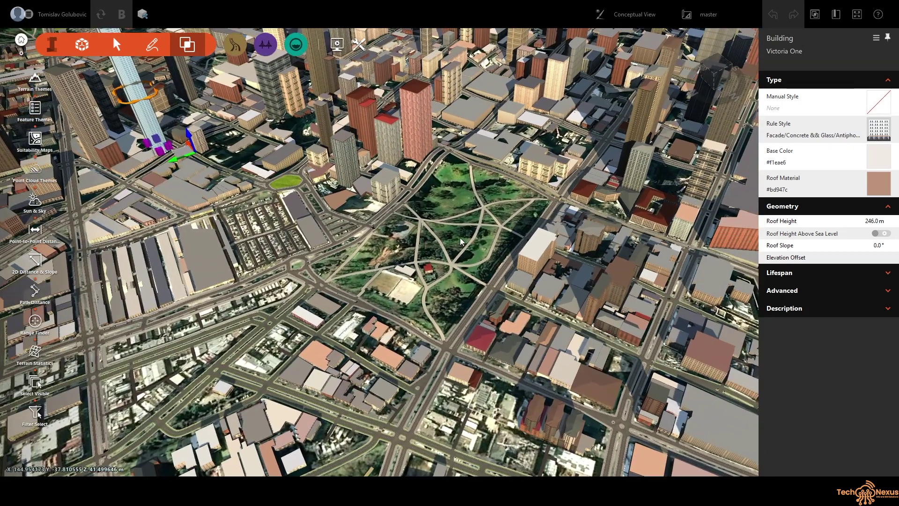